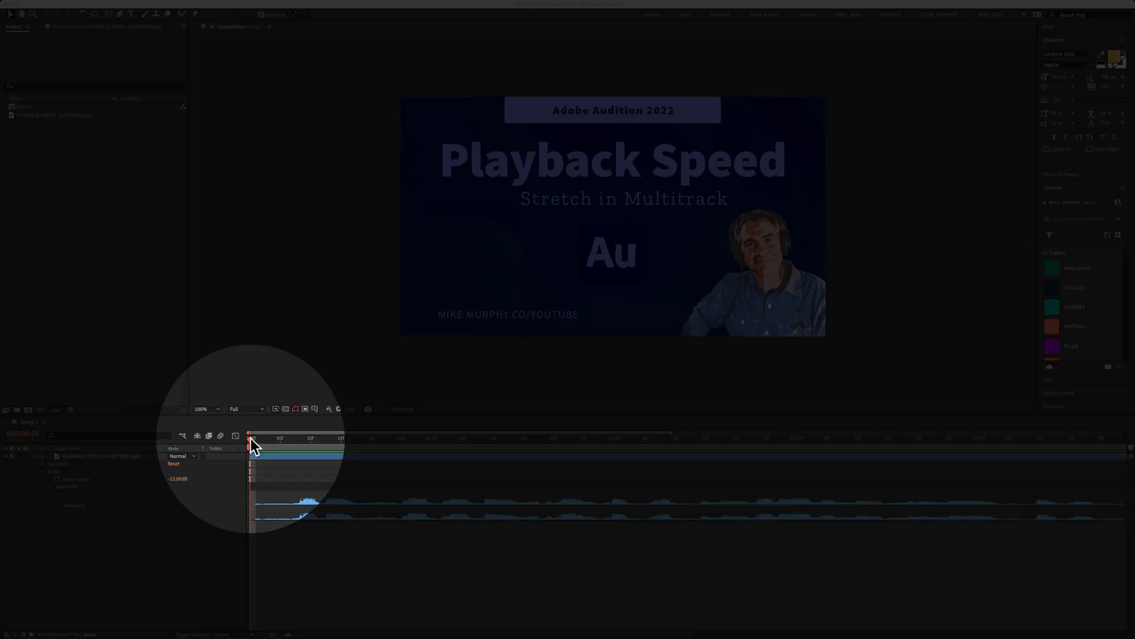
Scrub the playhead into the MP4 clip and back toward the title card so frames update.
{"action": "left_click_drag", "start_coordinate": [252, 438], "coordinate": [691, 472]}
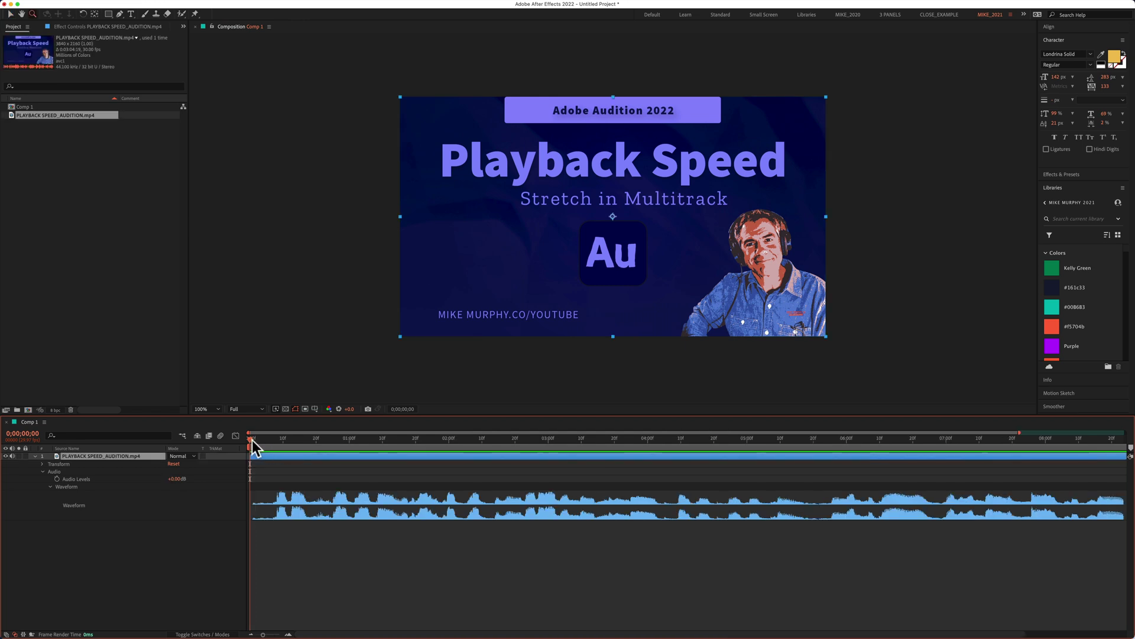
{"action": "left_click_drag", "start_coordinate": [253, 441], "coordinate": [961, 453]}
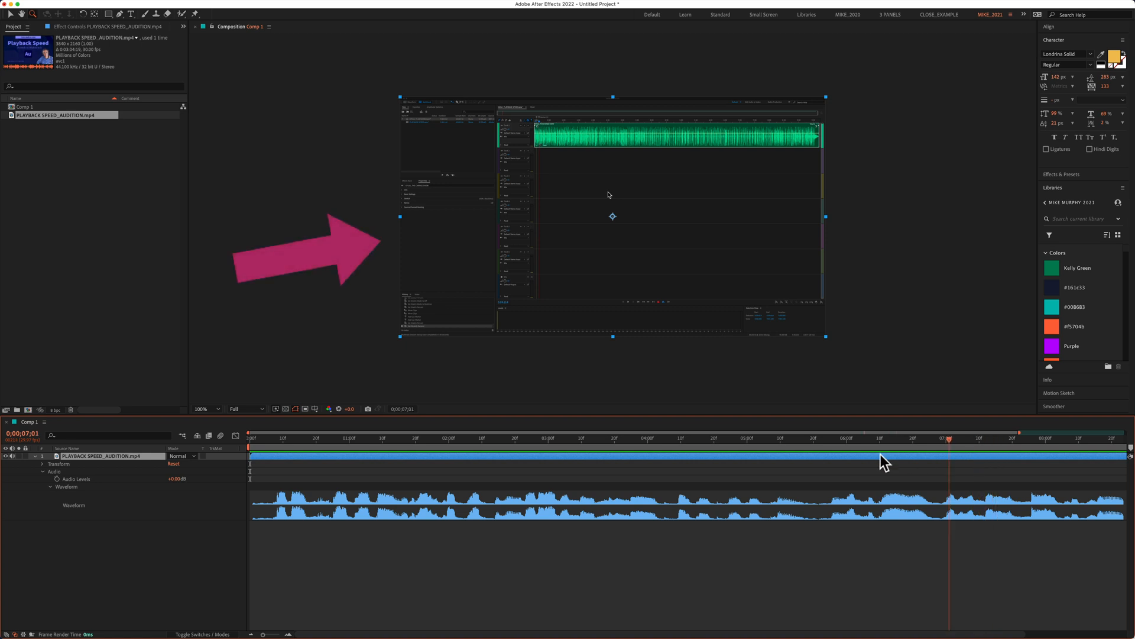
{"action": "mouse_move", "coordinate": [962, 453]}
{"action": "left_mouse_down"}
{"action": "mouse_move", "coordinate": [227, 451]}
{"action": "mouse_move", "coordinate": [558, 438]}
{"action": "left_mouse_up"}
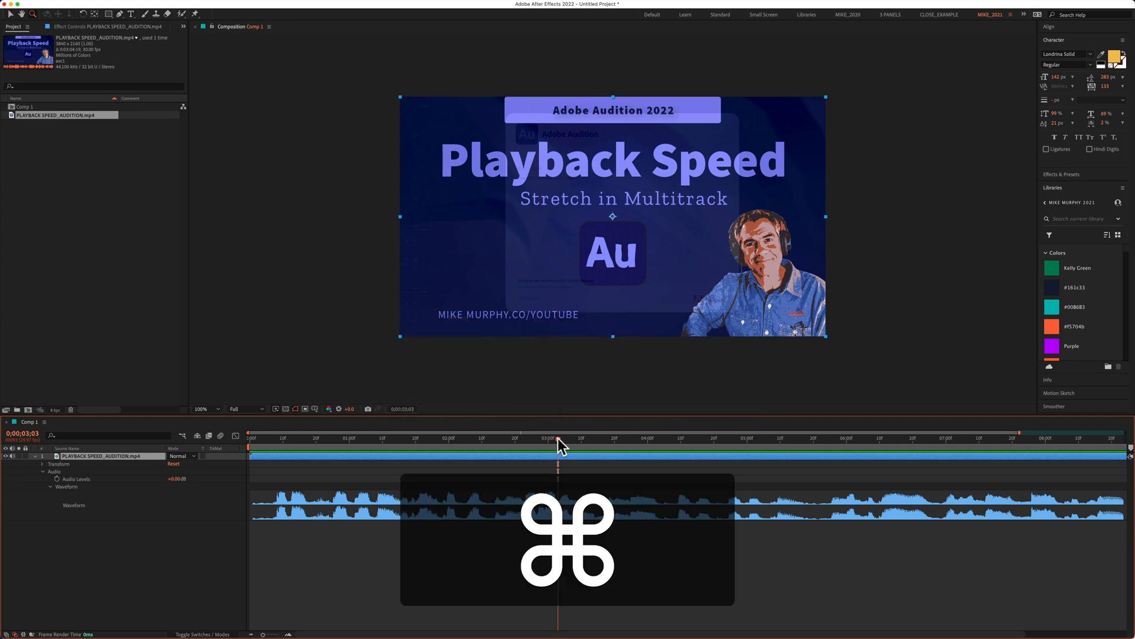
Scrub slightly further, then jump Comp 1 back to frame 0;00;00;00 on the title card.
{"action": "left_click_drag", "start_coordinate": [558, 439], "coordinate": [1002, 445]}
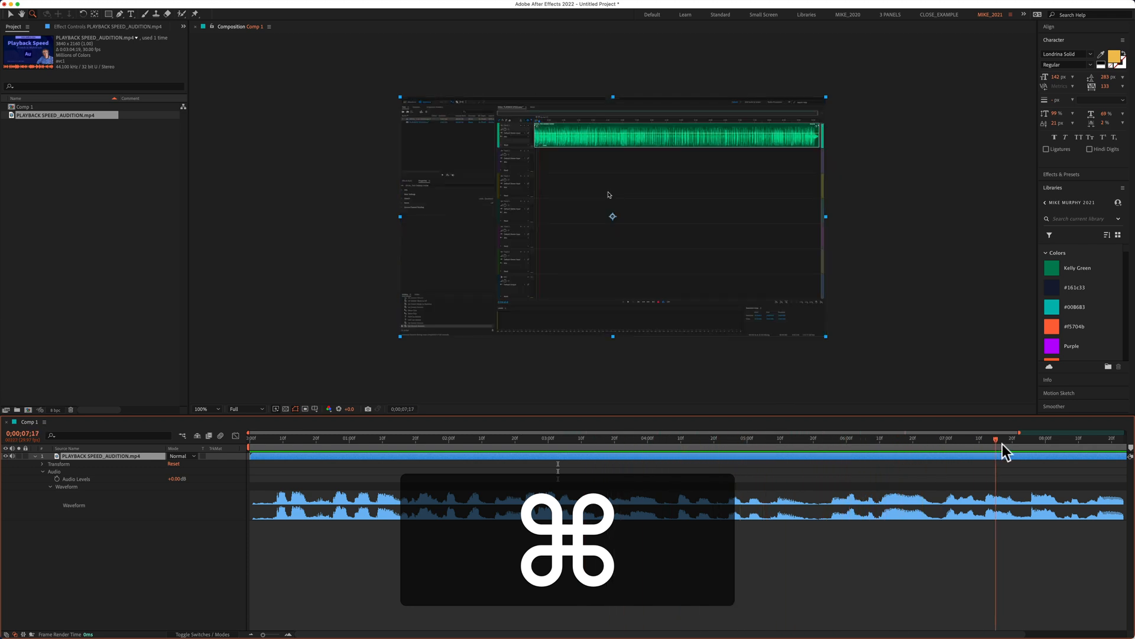
{"action": "key", "text": "Home"}
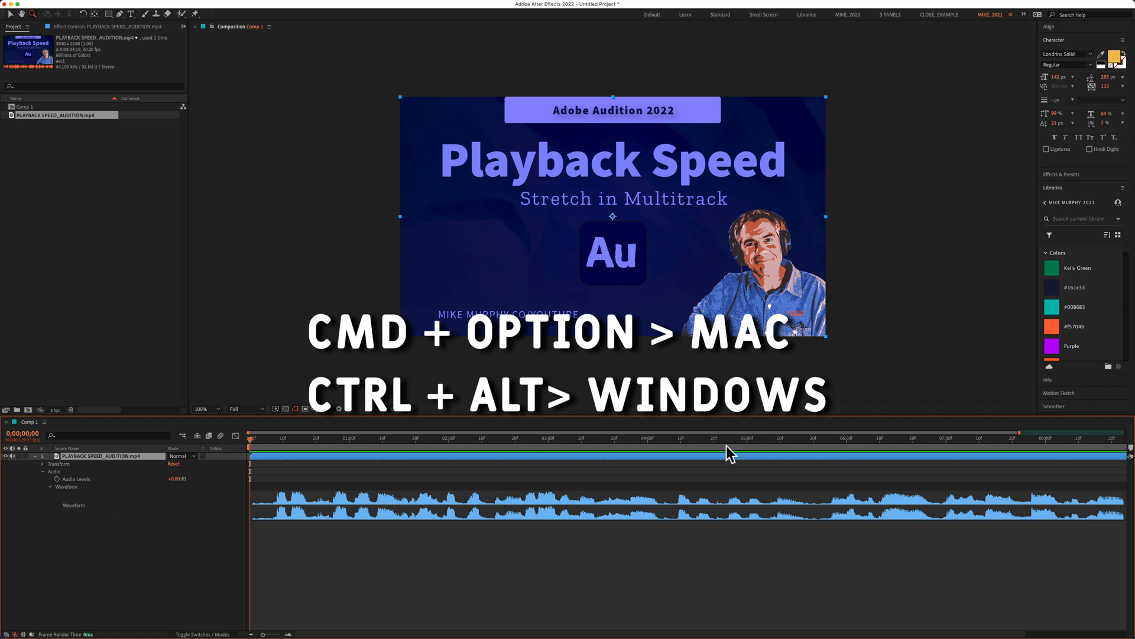
Scrub audio only with Cmd+Option held, keeping the video frame on the title card.
{"action": "key", "text": "alt+super"}
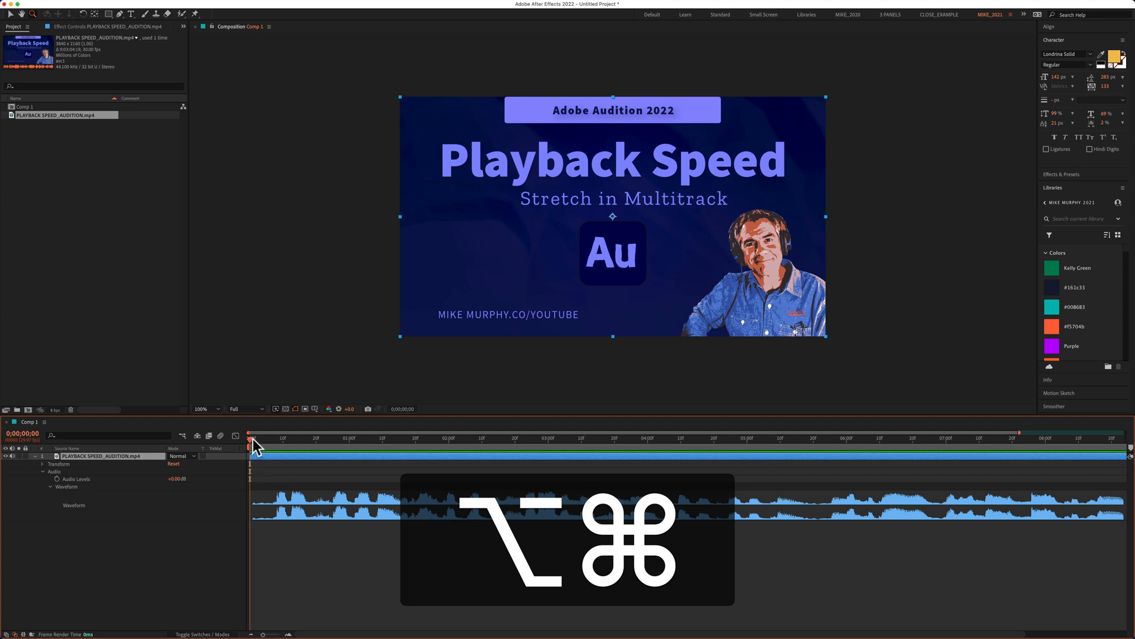
{"action": "mouse_move", "coordinate": [250, 439]}
{"action": "left_mouse_down"}
{"action": "mouse_move", "coordinate": [583, 453]}
{"action": "mouse_move", "coordinate": [227, 443]}
{"action": "left_mouse_up"}
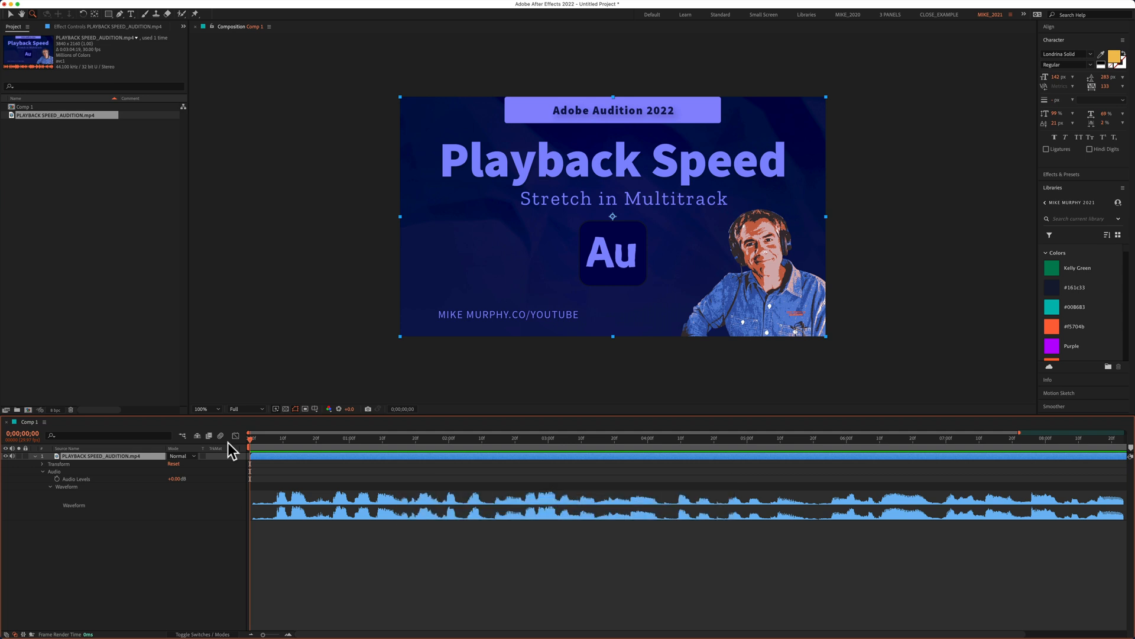
{"action": "key", "text": "v"}
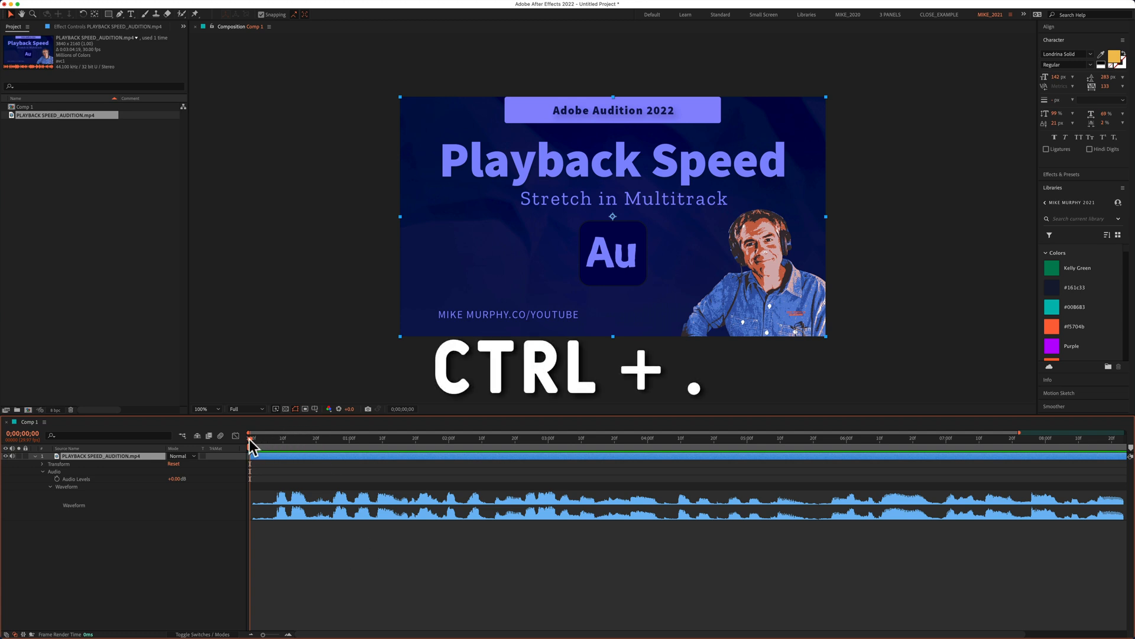
{"action": "key", "text": "ctrl+period"}
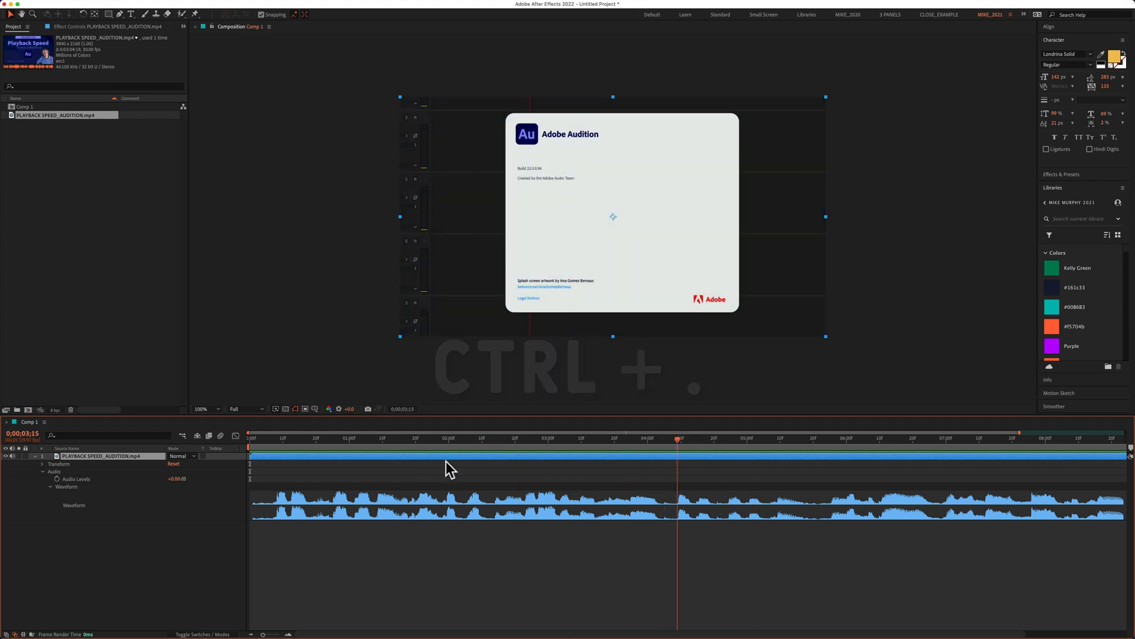
{"action": "key", "text": "space"}
{"action": "key", "text": "ctrl"}
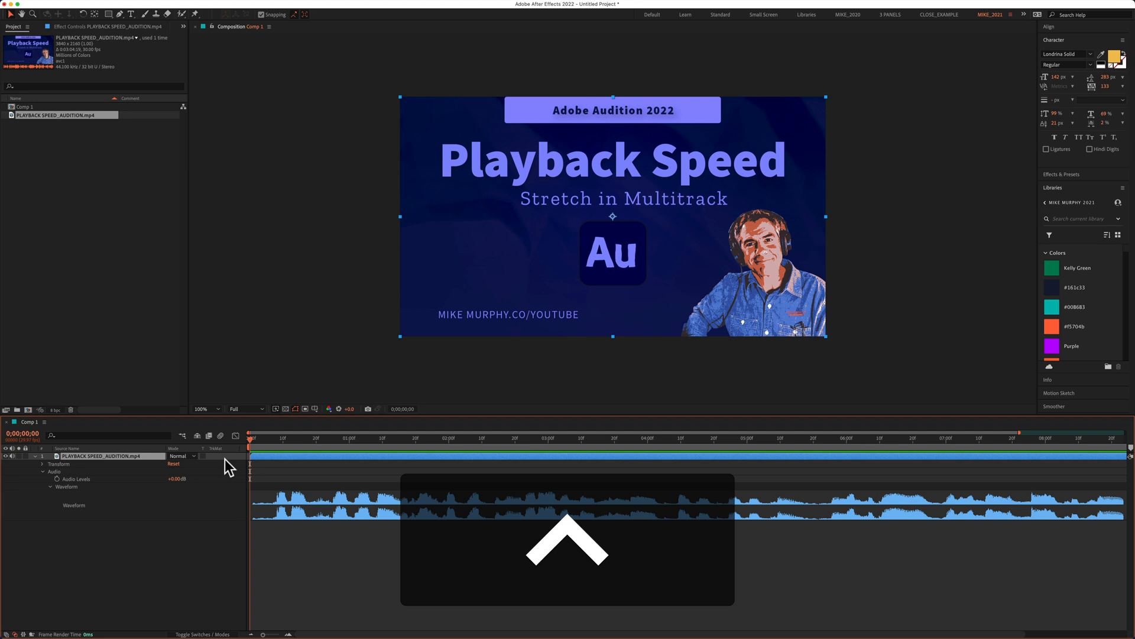
{"action": "key", "text": "ctrl+period"}
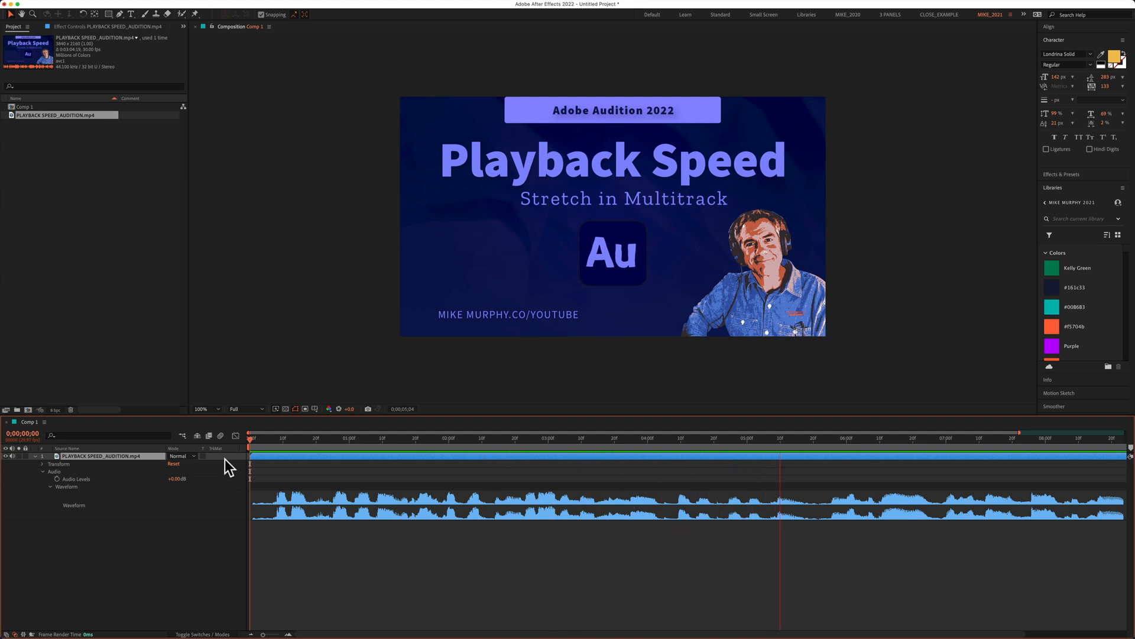
{"action": "key", "text": "ctrl+period"}
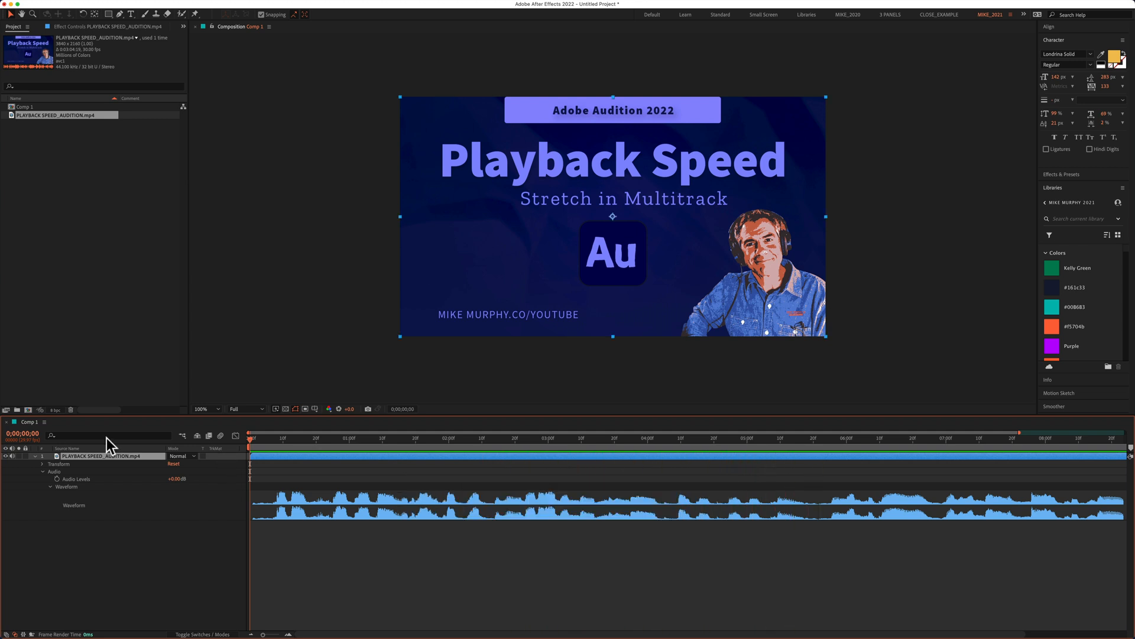